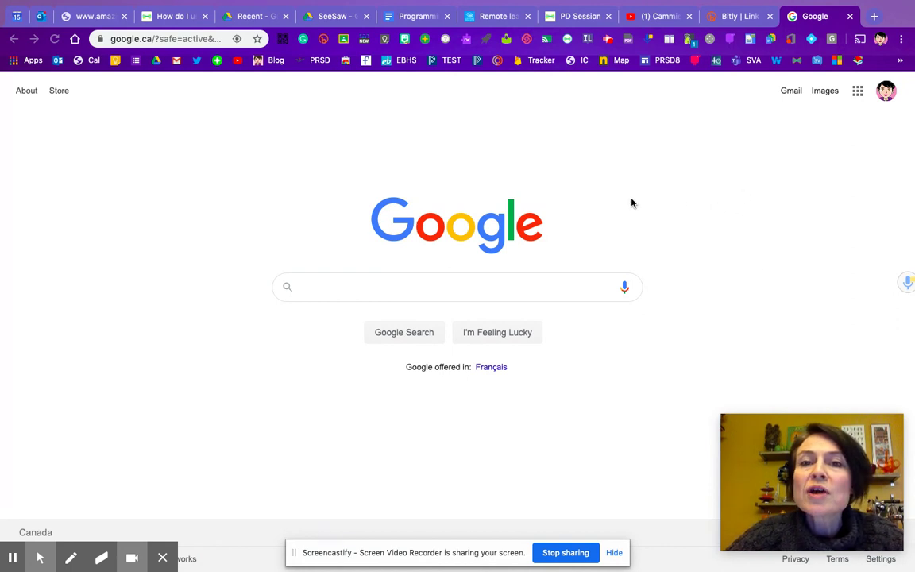
Open Google Meet from Google's home page and hide the screen-sharing notice
left_click(857, 92)
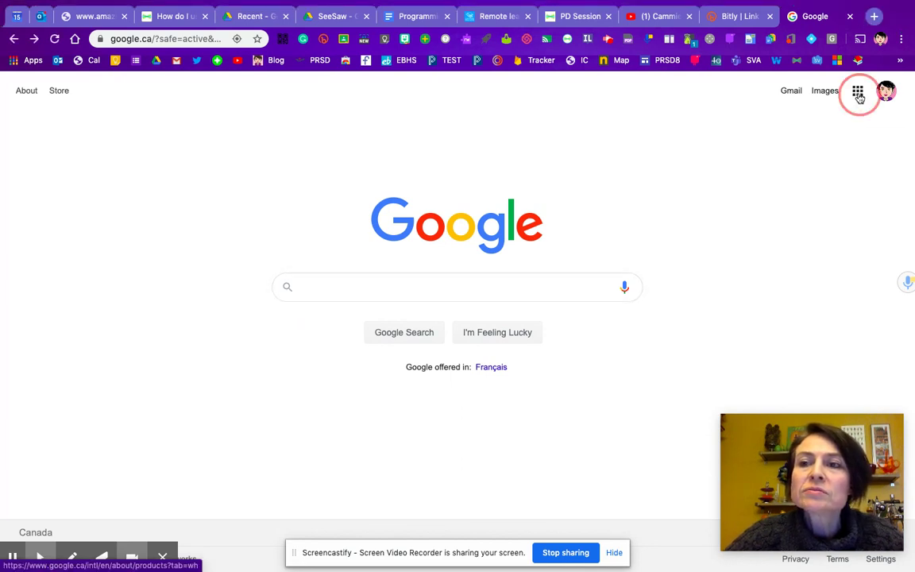
scroll(767, 280, "down", 2)
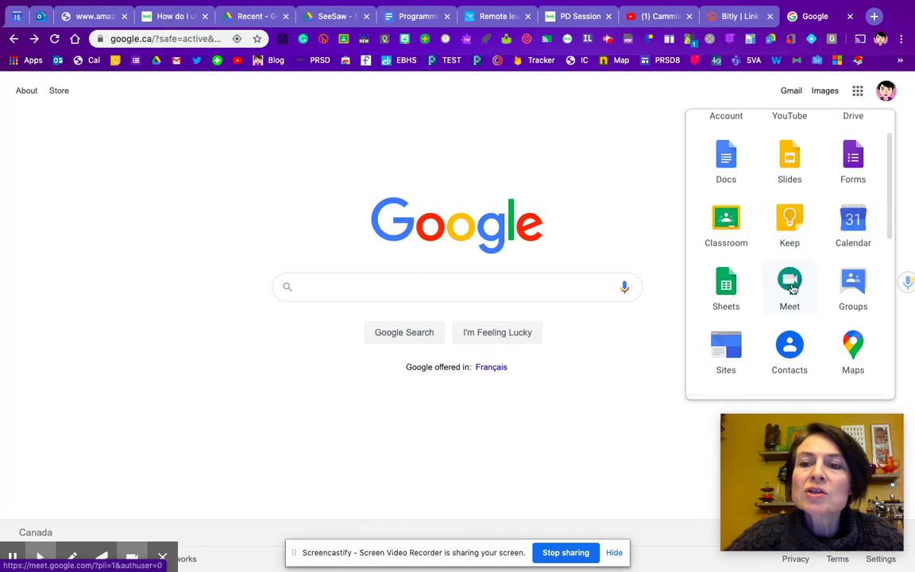
left_click(790, 290)
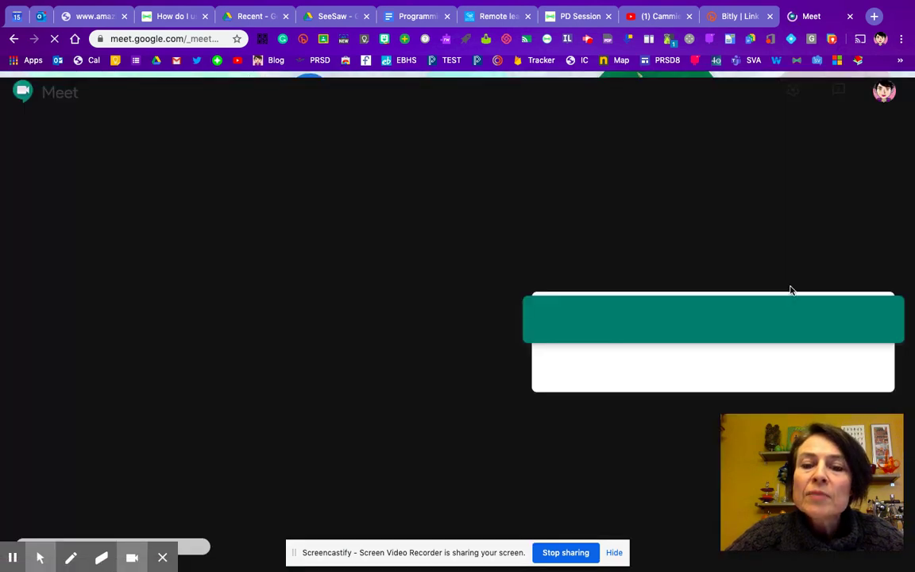
left_click(616, 556)
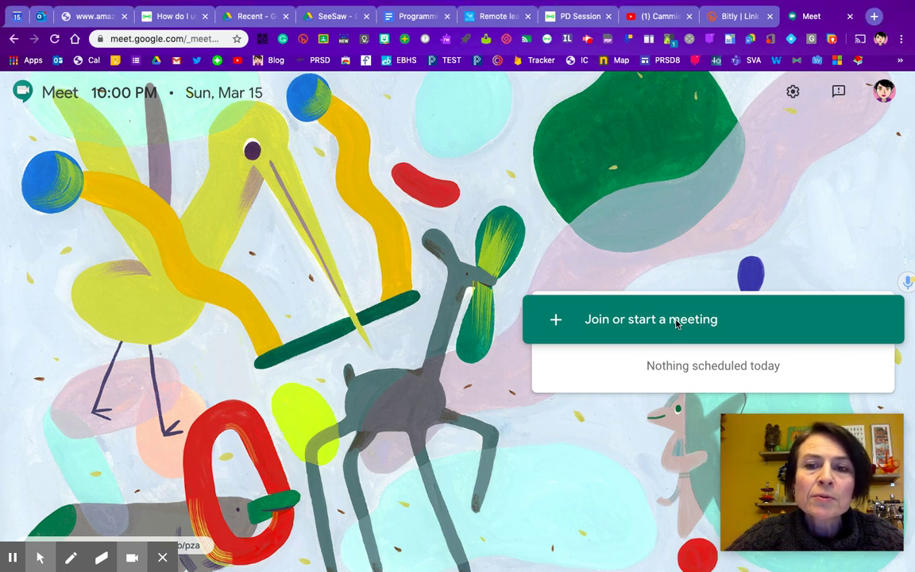
Start a meeting with the nickname "Test 1" and join it
left_click(590, 320)
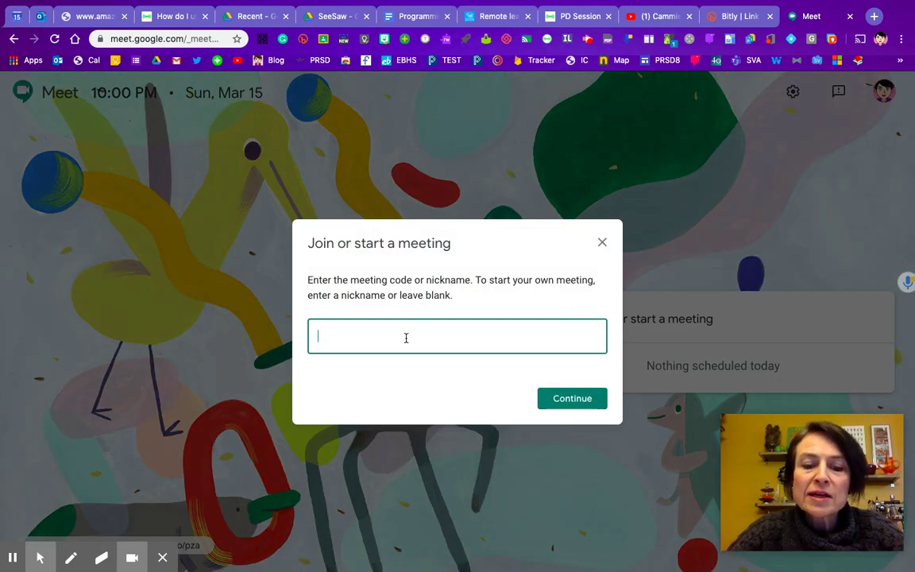
type("Test 1")
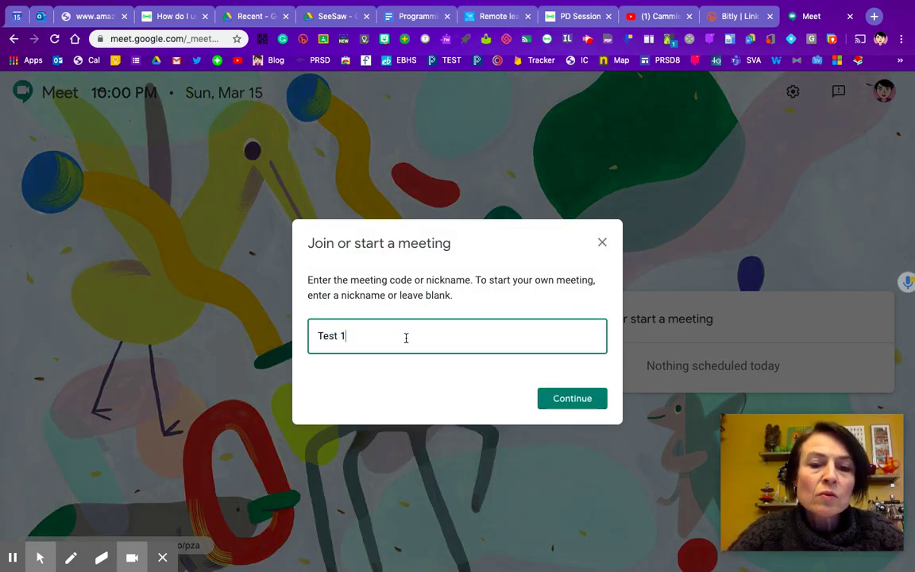
left_click(572, 399)
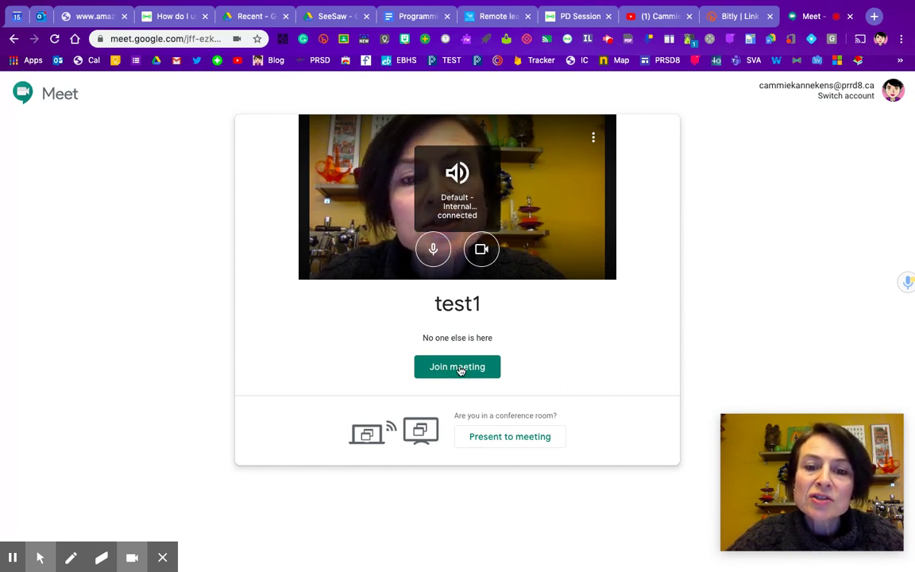
left_click(460, 369)
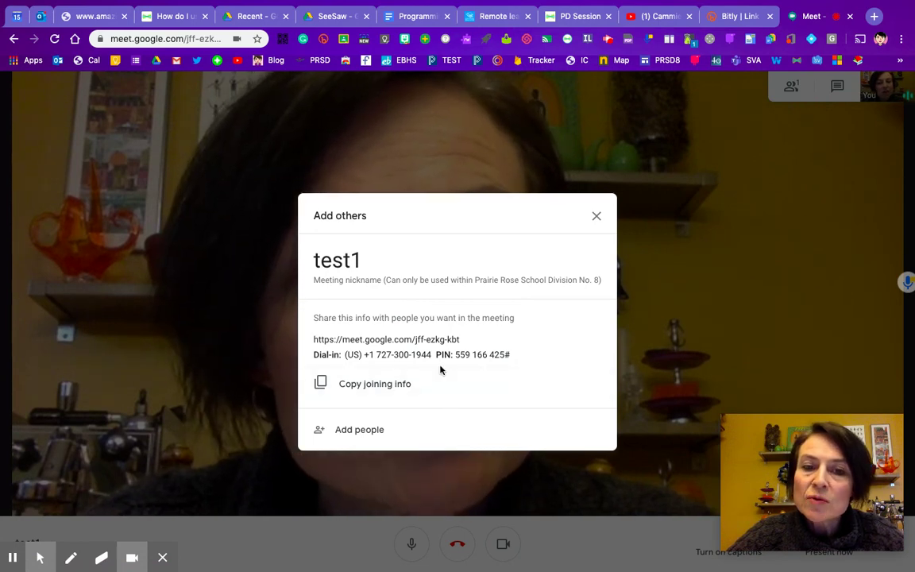
Copy the meeting's joining info and search for a colleague to invite by partial name, closing the dialog without adding anyone
left_click(385, 388)
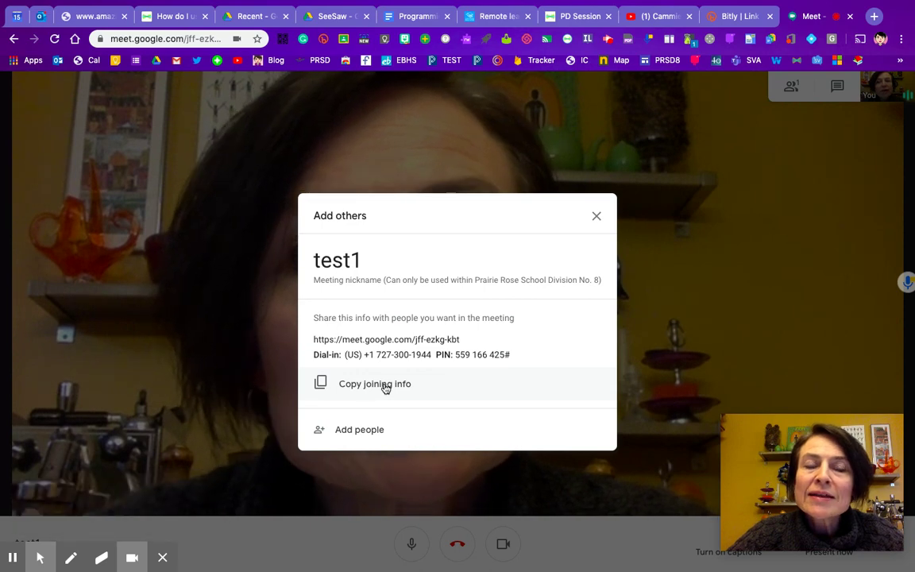
left_click(350, 430)
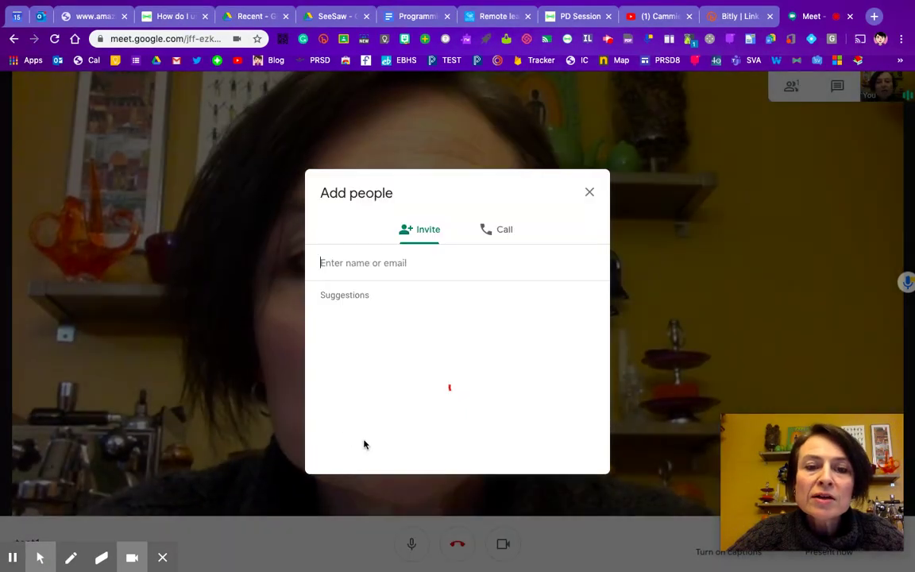
type("c")
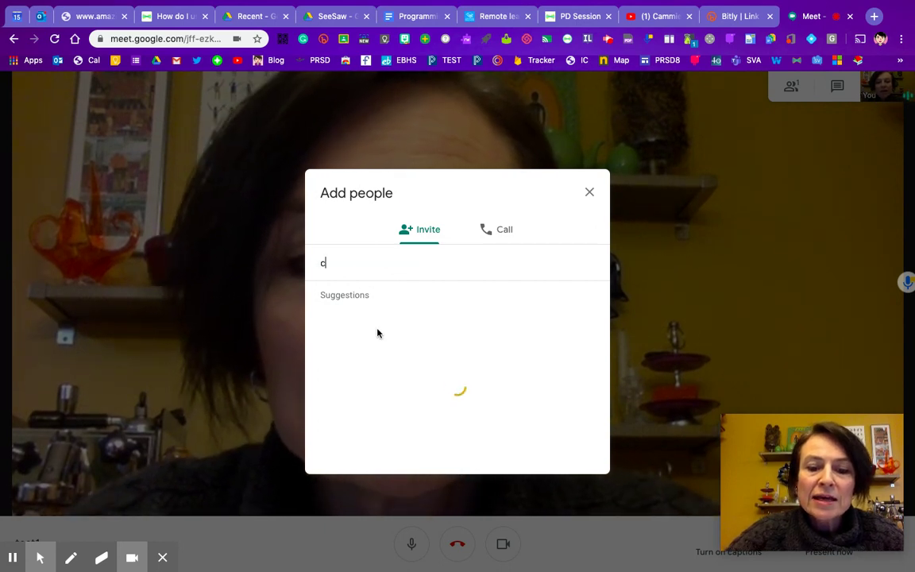
type("ath")
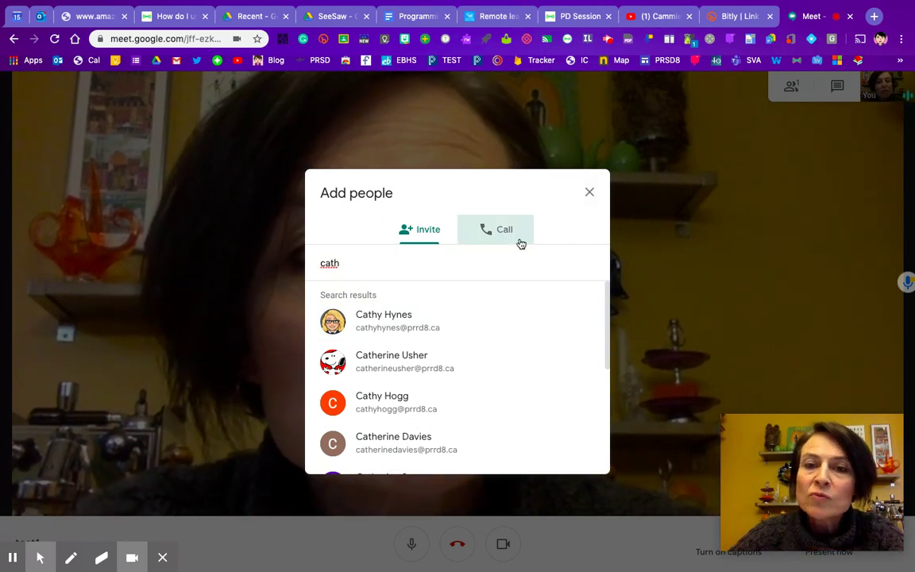
left_click(590, 197)
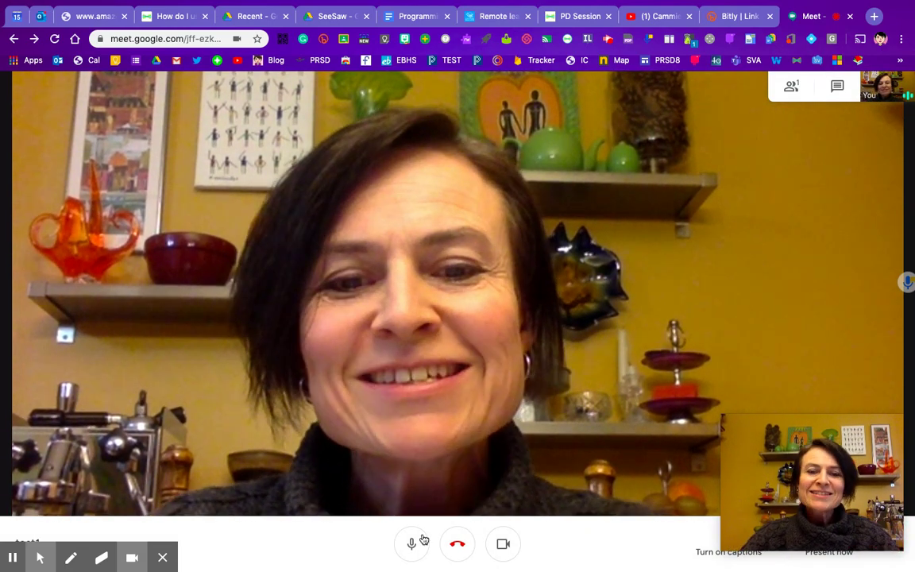
Turn off the camera, and mute and unmute the microphone twice
left_click(502, 547)
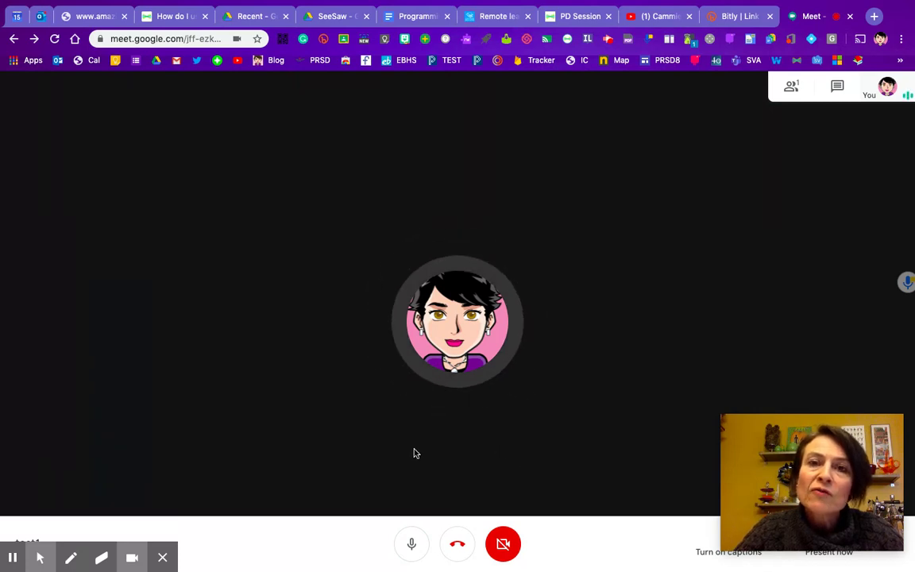
left_click(412, 546)
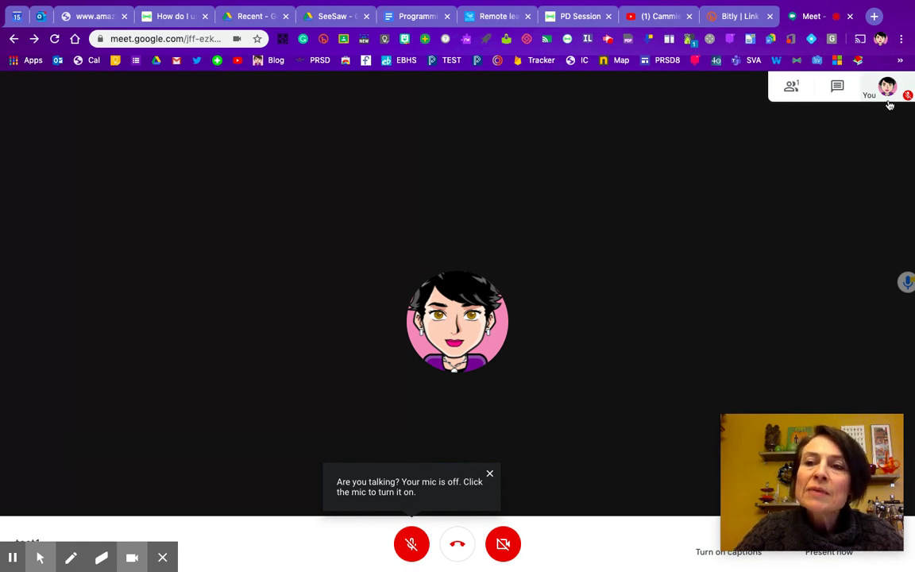
left_click(409, 547)
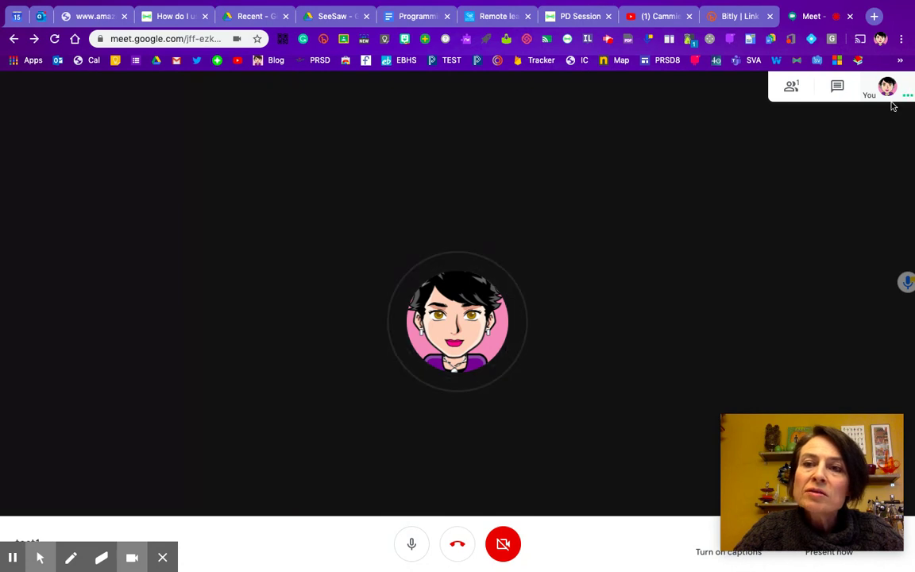
left_click(412, 547)
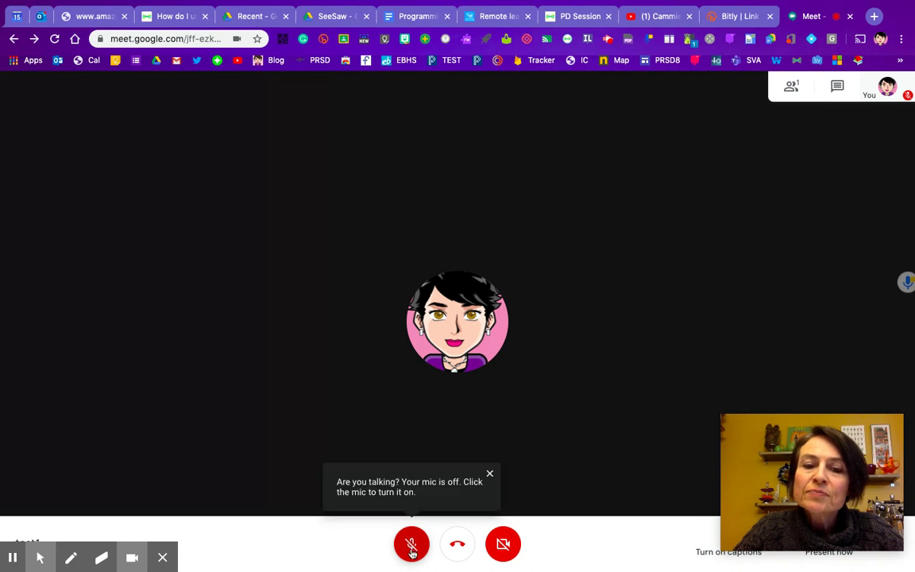
left_click(412, 546)
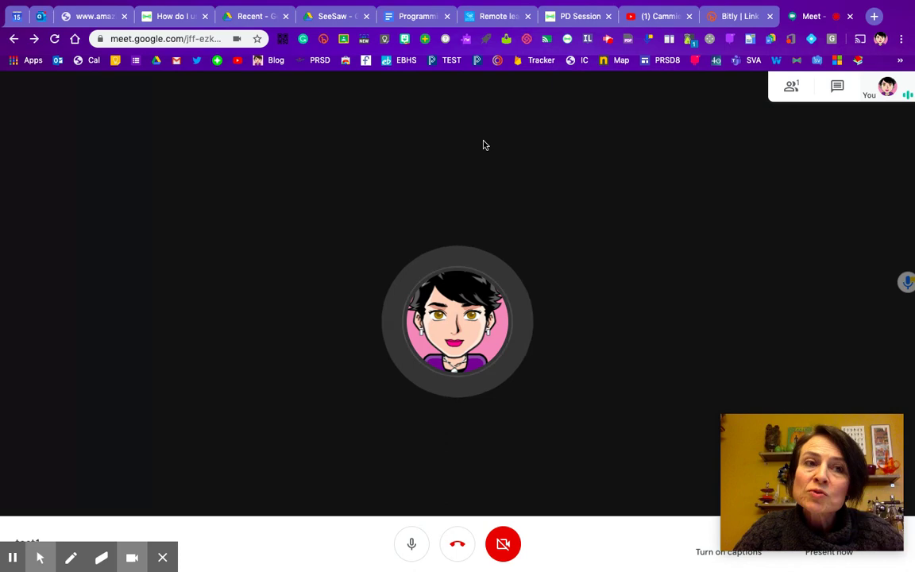
Switch to Google Calendar and create an event on March 22, 2020 titled "TEst 1 Google 1"
left_click(17, 17)
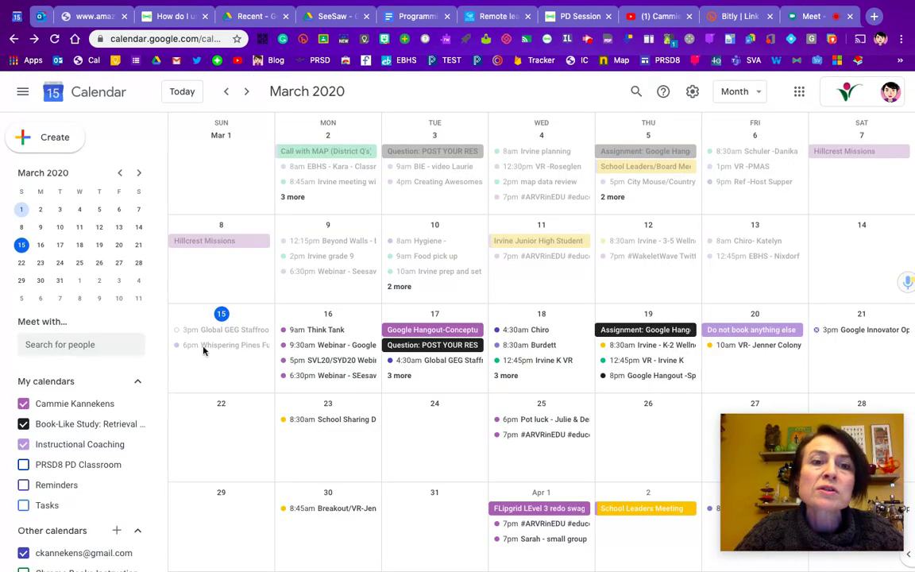
left_click(228, 429)
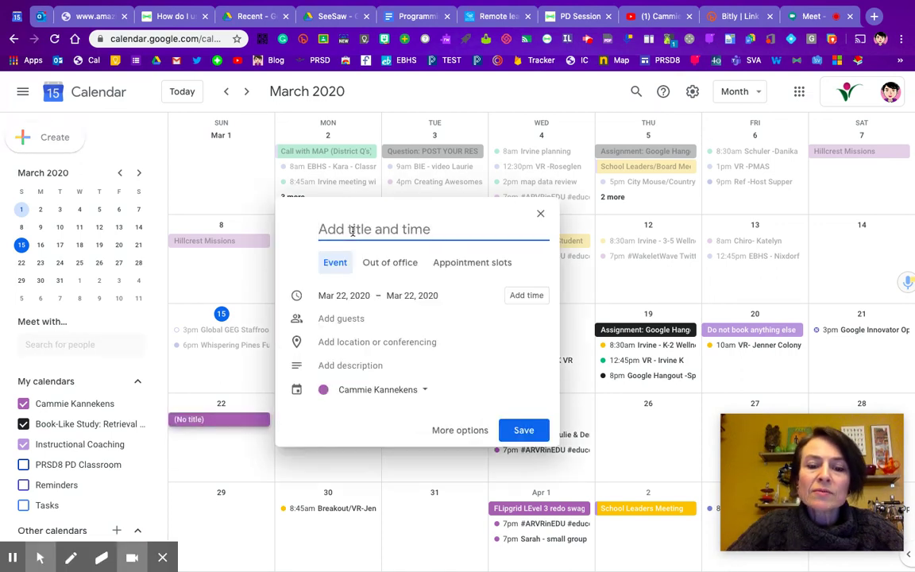
type("TEst")
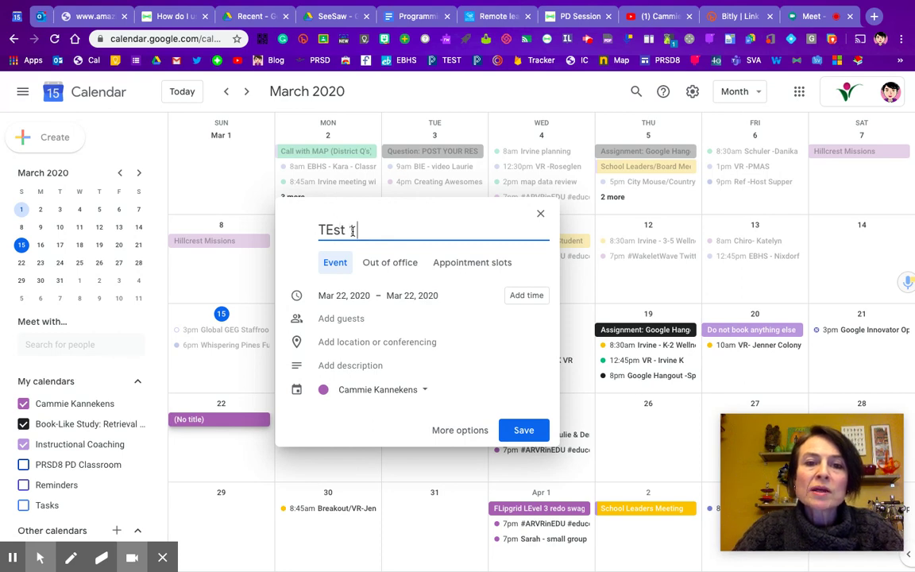
type(" 1 Google 1")
left_click(352, 230)
type("1")
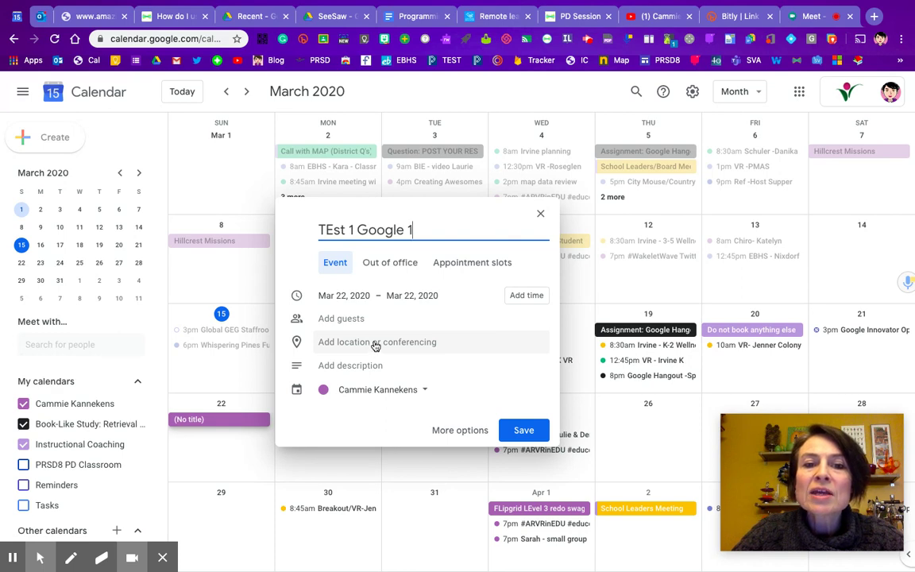
Schedule the event for 10:30pm to 11:30pm with Hangouts Meet conferencing, expand the meeting details, and save it
left_click(526, 296)
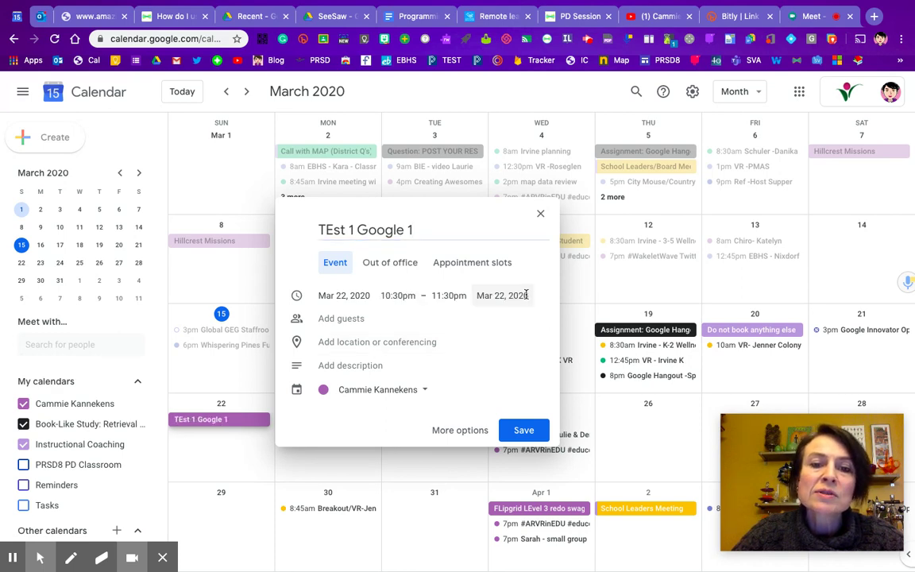
left_click(358, 348)
left_click(351, 379)
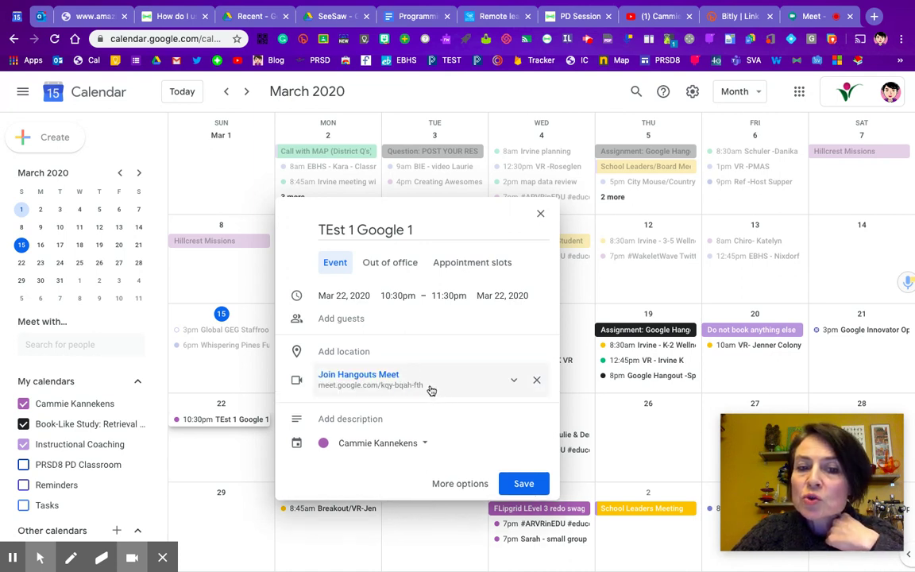
left_click(513, 383)
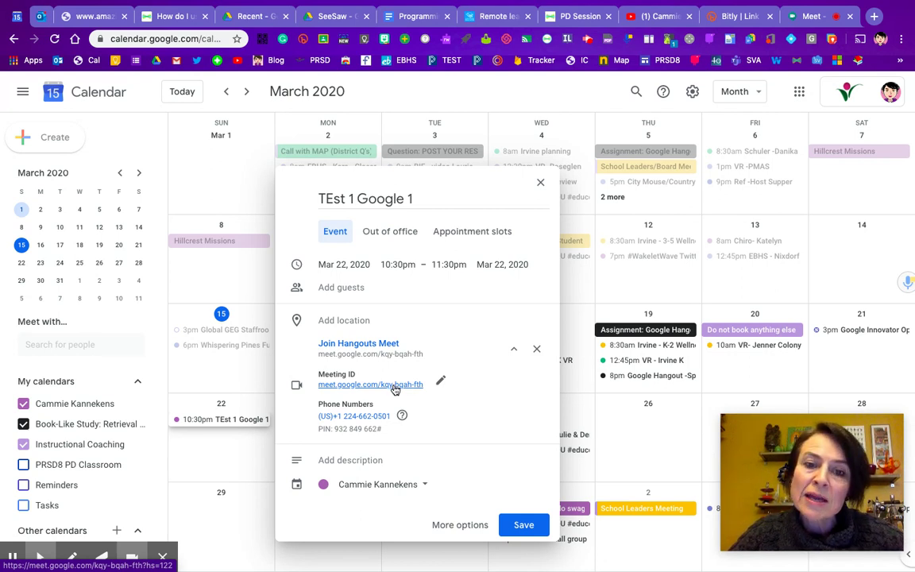
left_click(525, 525)
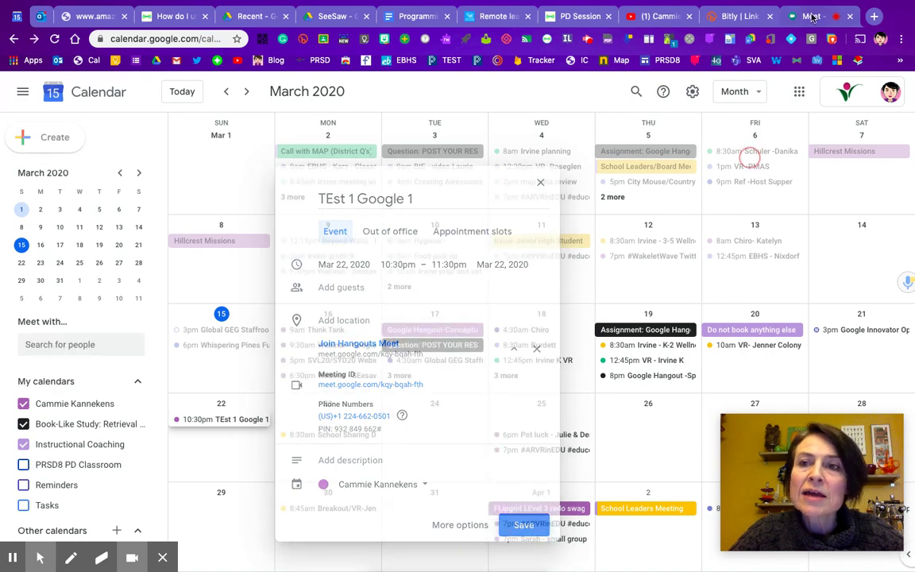
Return to the Google Meet call and present the entire screen
left_click(810, 18)
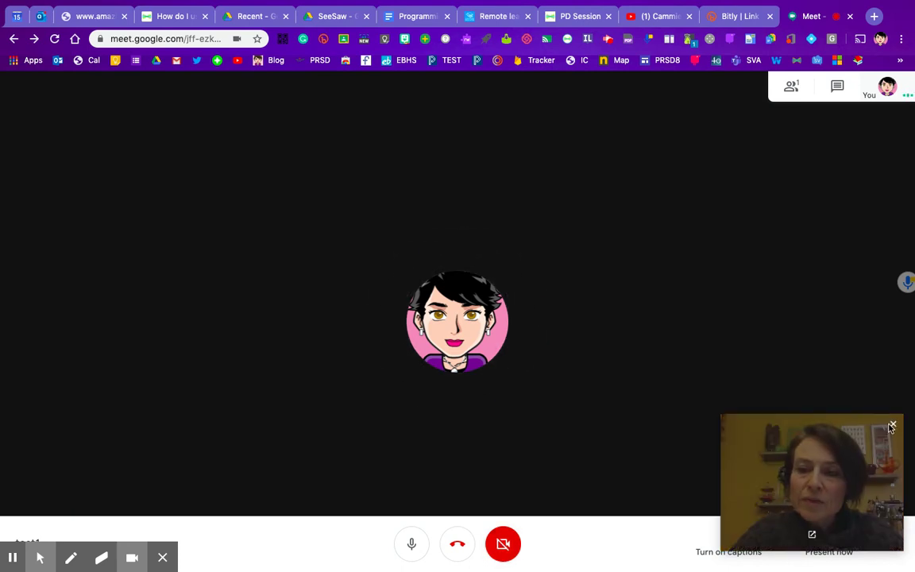
left_click_drag(839, 440, 294, 407)
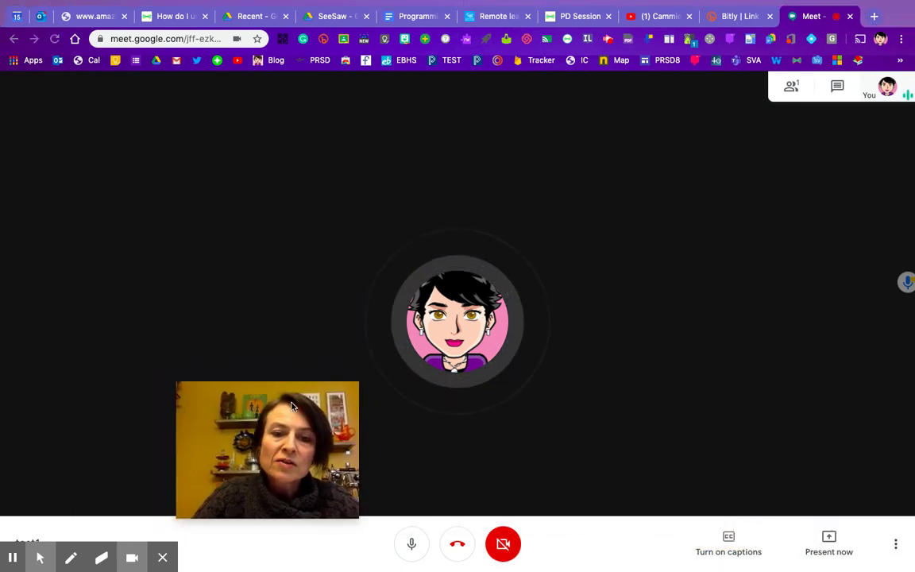
left_click(829, 540)
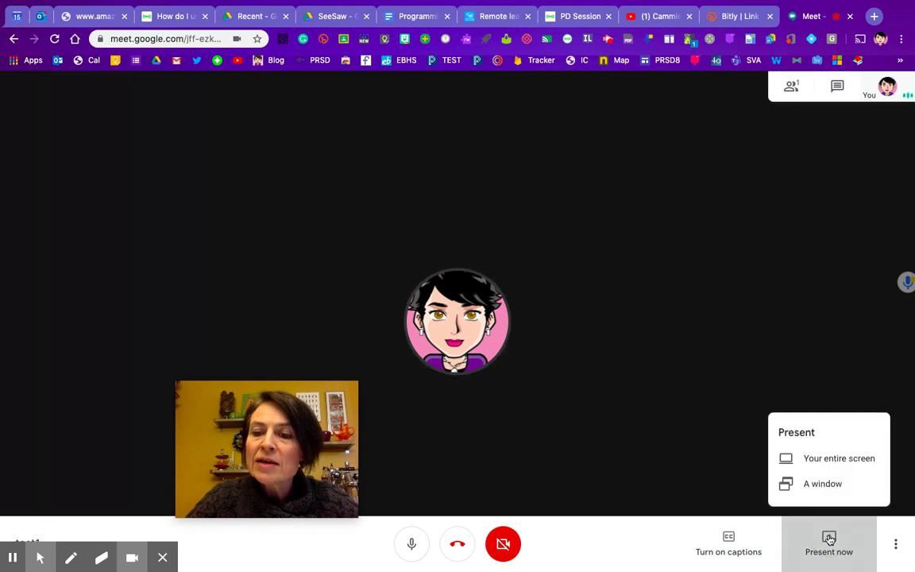
left_click(830, 459)
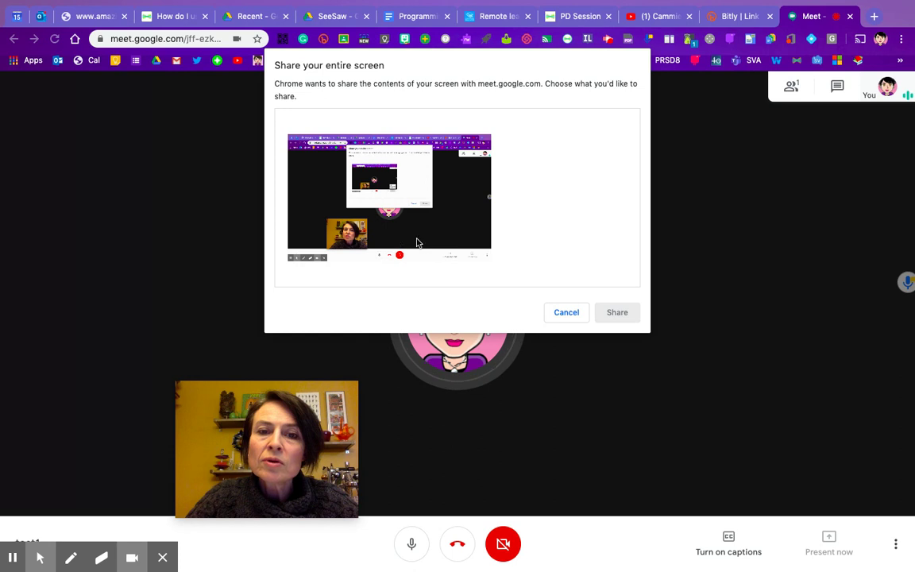
left_click(455, 233)
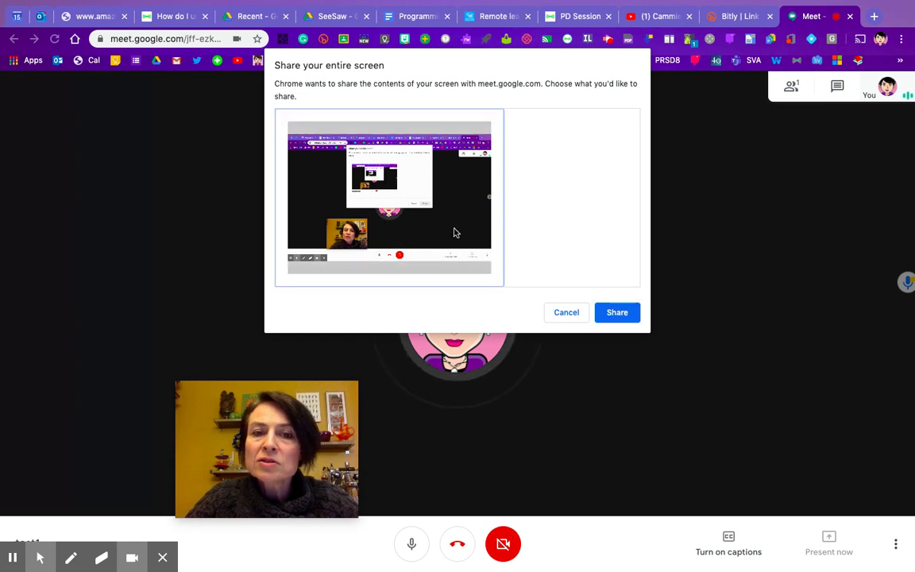
left_click(621, 318)
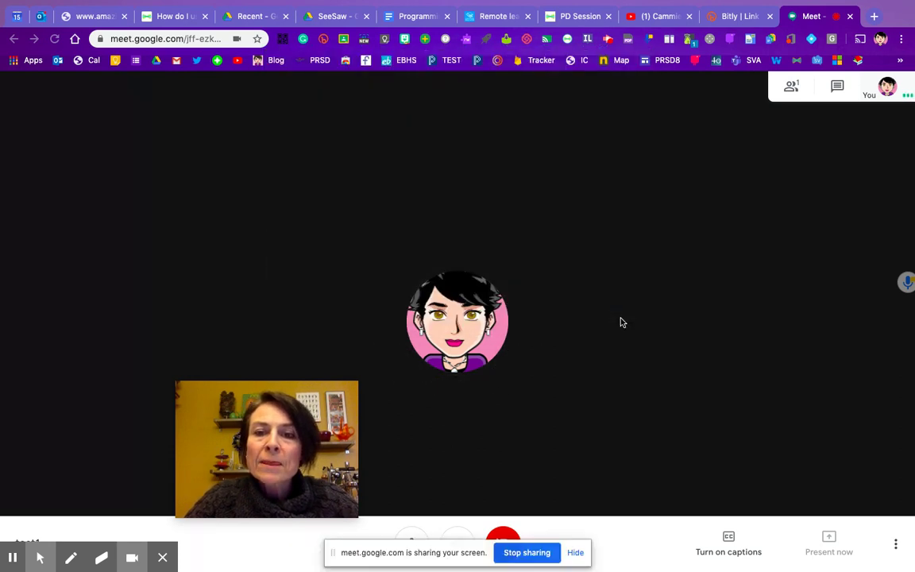
Show the Seesaw PD Session page and the Programming document while presenting, and return to the call
left_click(577, 17)
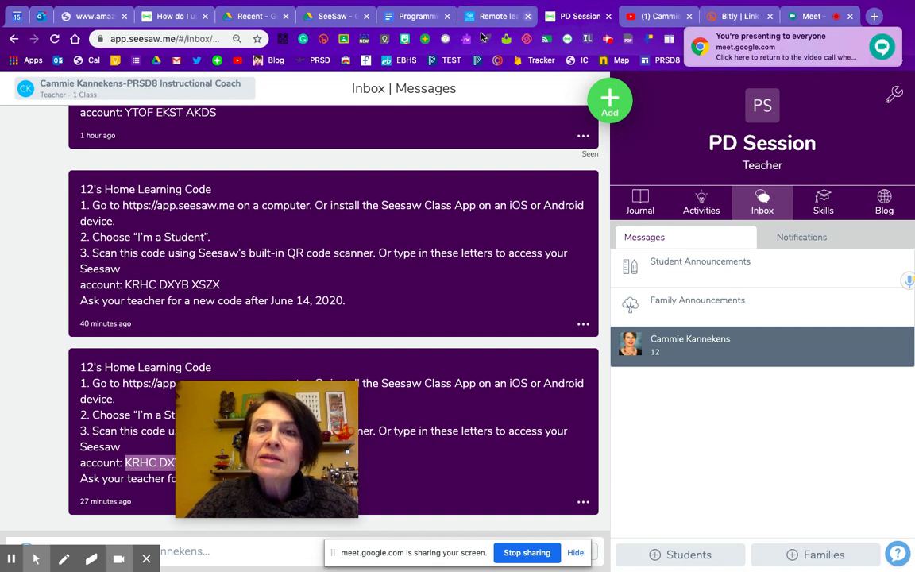
left_click(413, 16)
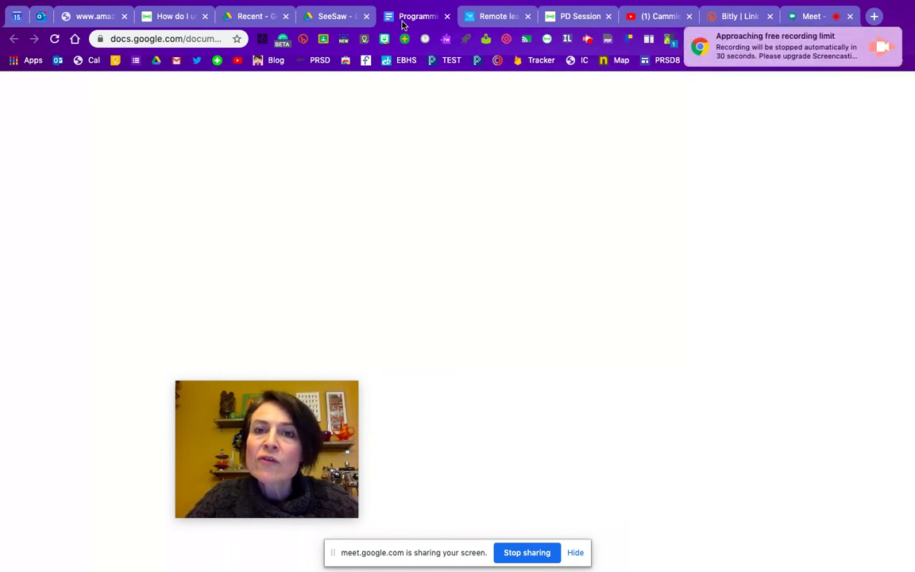
left_click(827, 21)
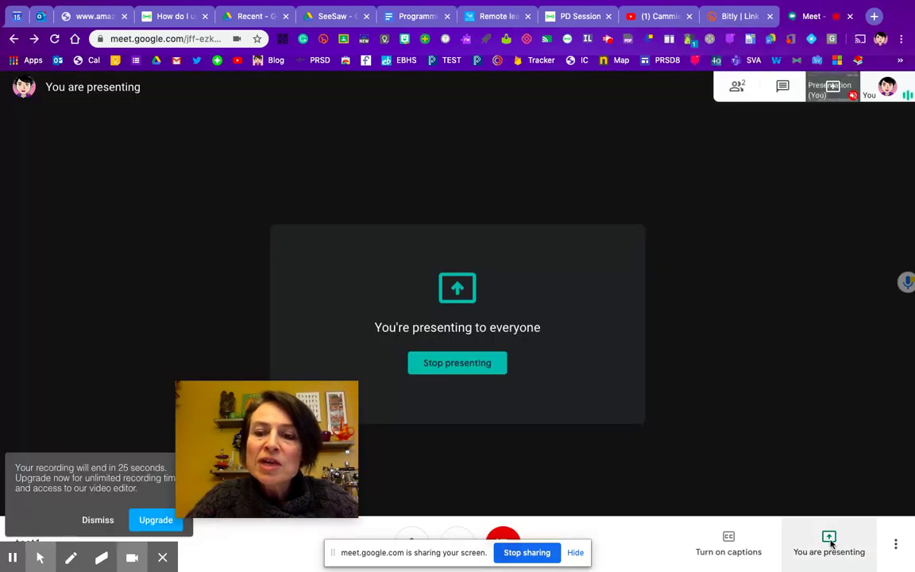
Stop presenting the screen and open the call's further options to show the Record meeting command
left_click(830, 548)
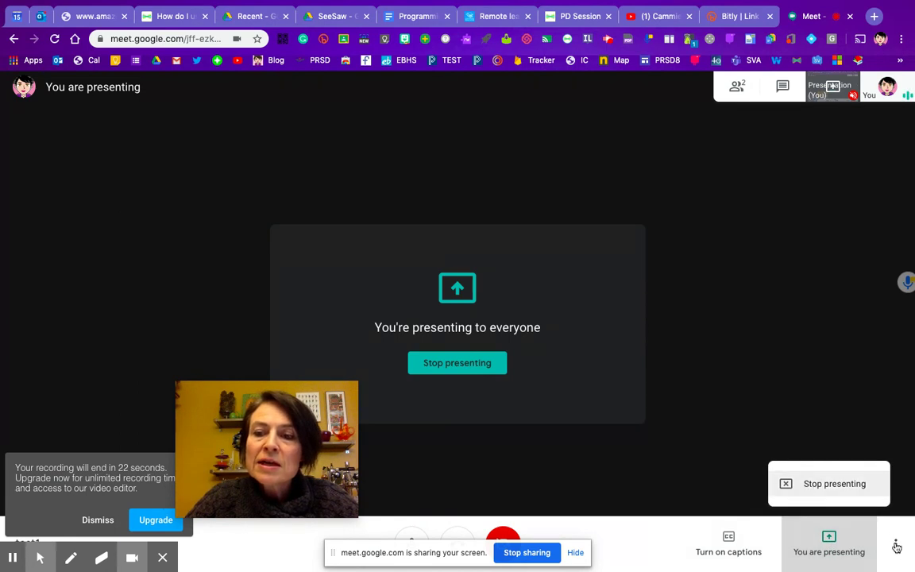
left_click(786, 483)
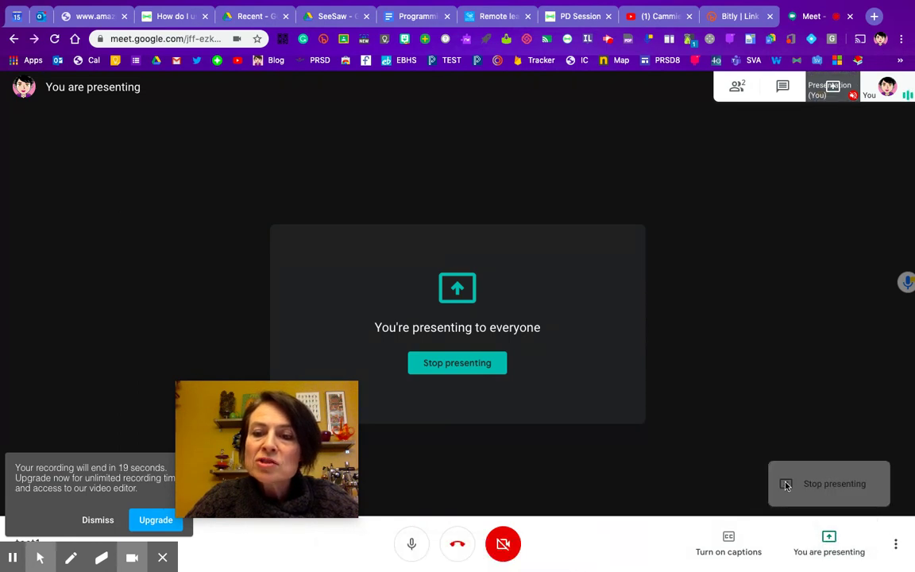
left_click(897, 546)
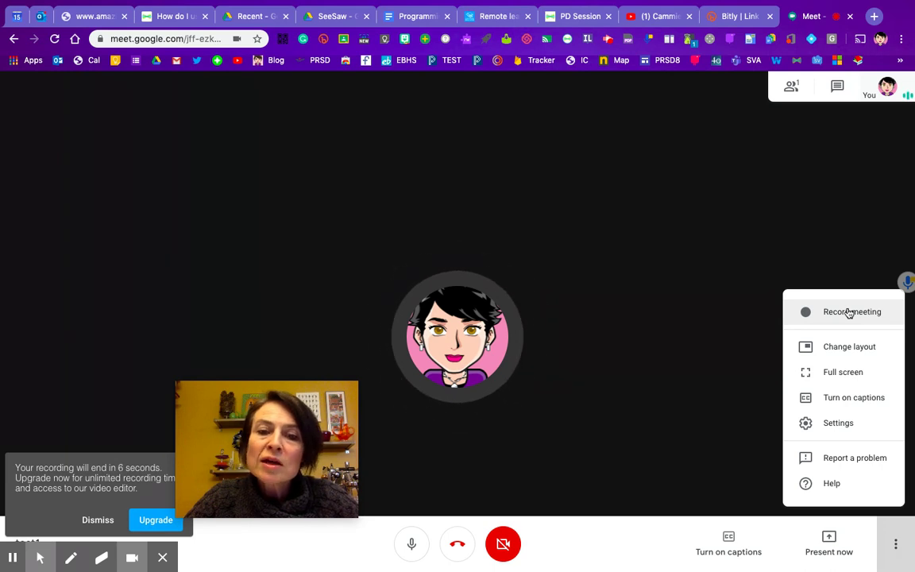
mouse_move(166, 563)
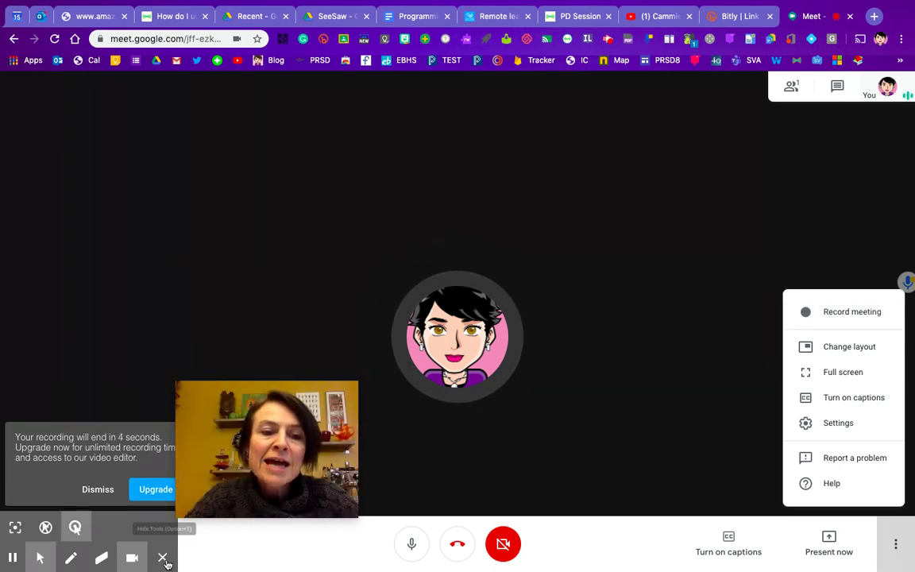